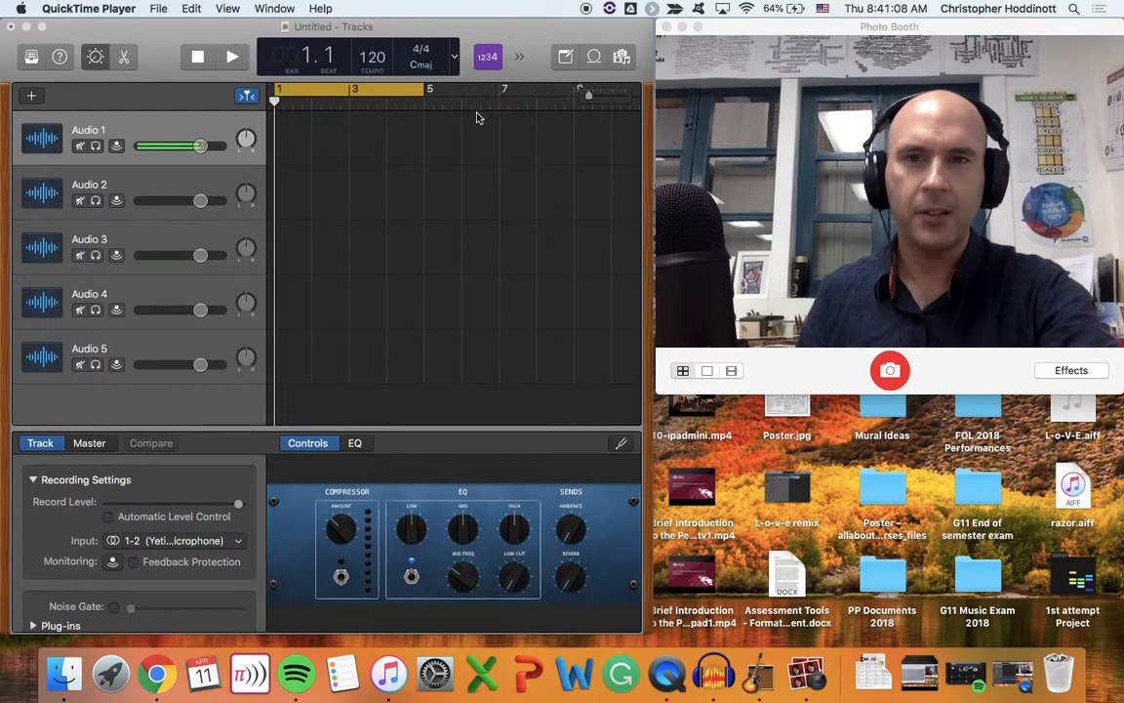
# Step: Play the empty four-bar cycle briefly, stop, and return the playhead to the start of bar 1
pyautogui.click(445, 200)
pyautogui.press('space')
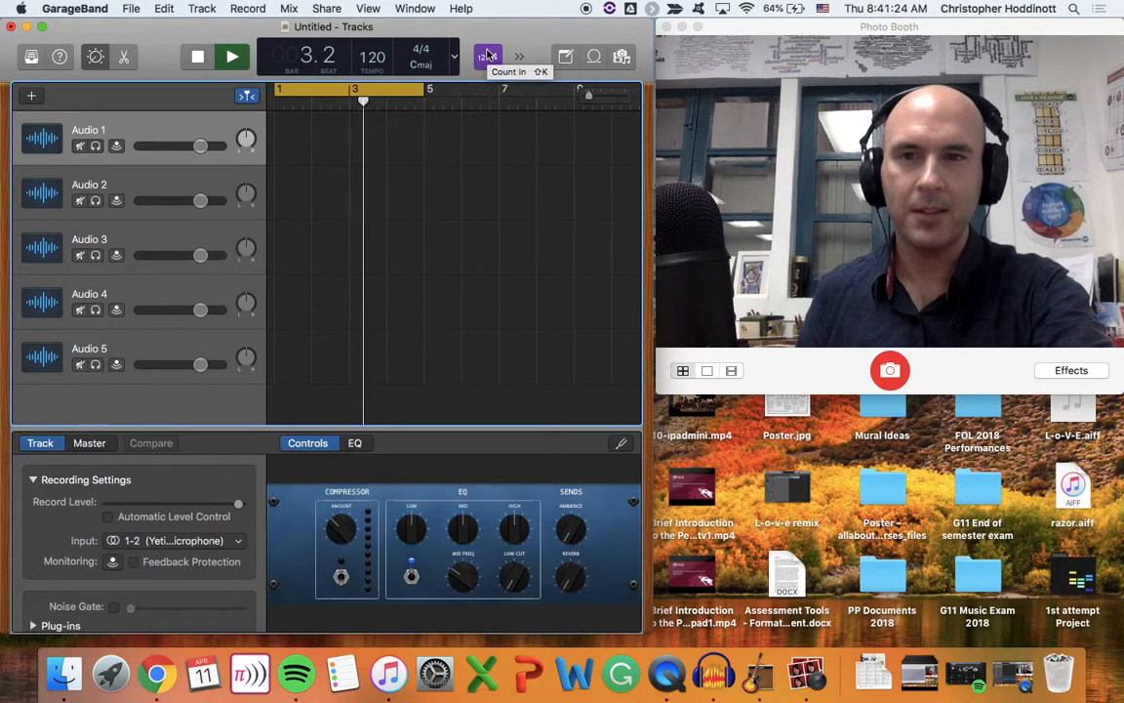
pyautogui.press('space')
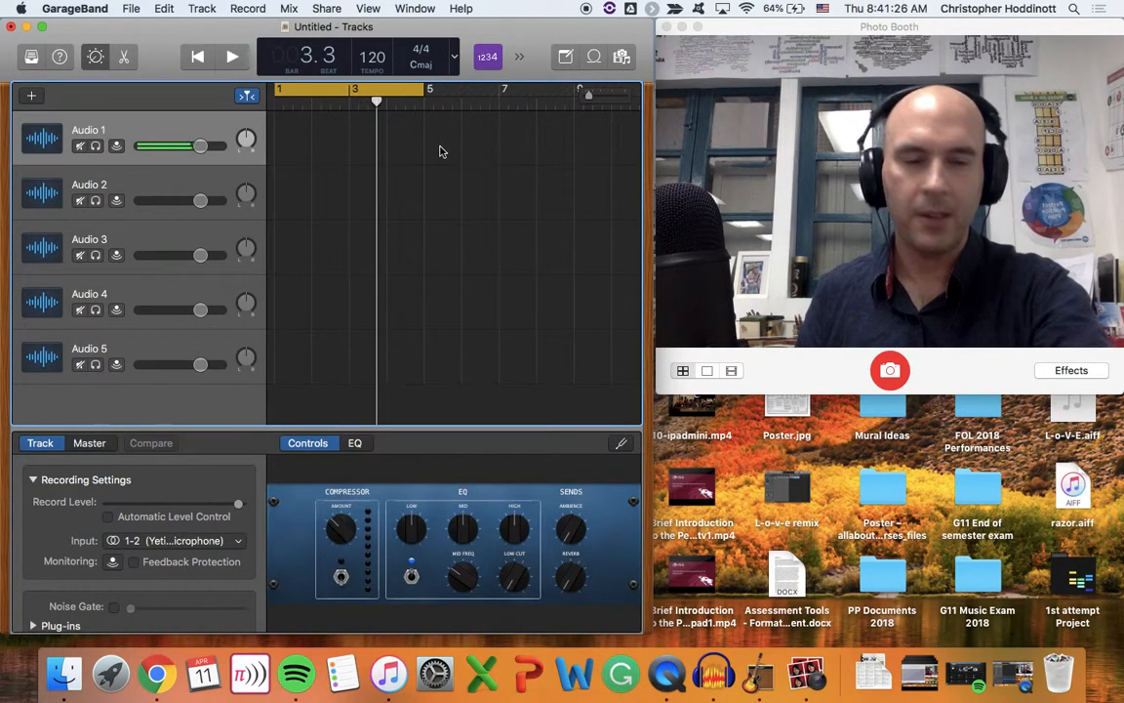
pyautogui.press('Return')
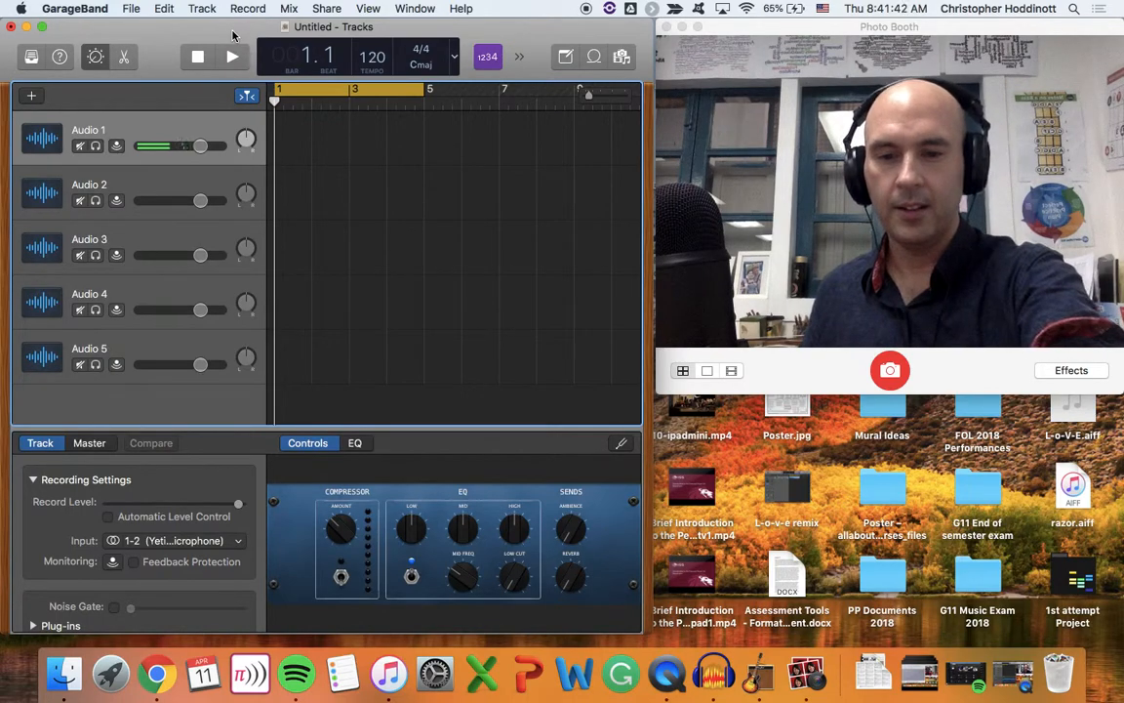
# Step: Record a part on the Audio 1 track over the four-bar cycle, play it back, and return the playhead to bar 1
pyautogui.press('r')
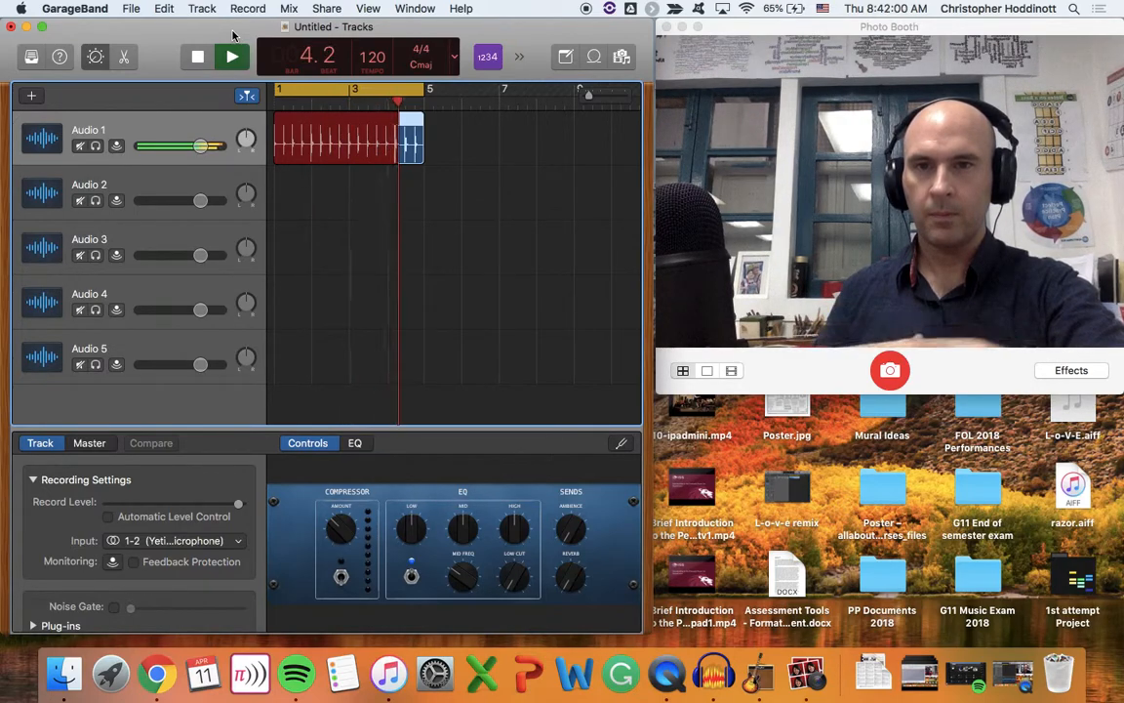
pyautogui.press('space')
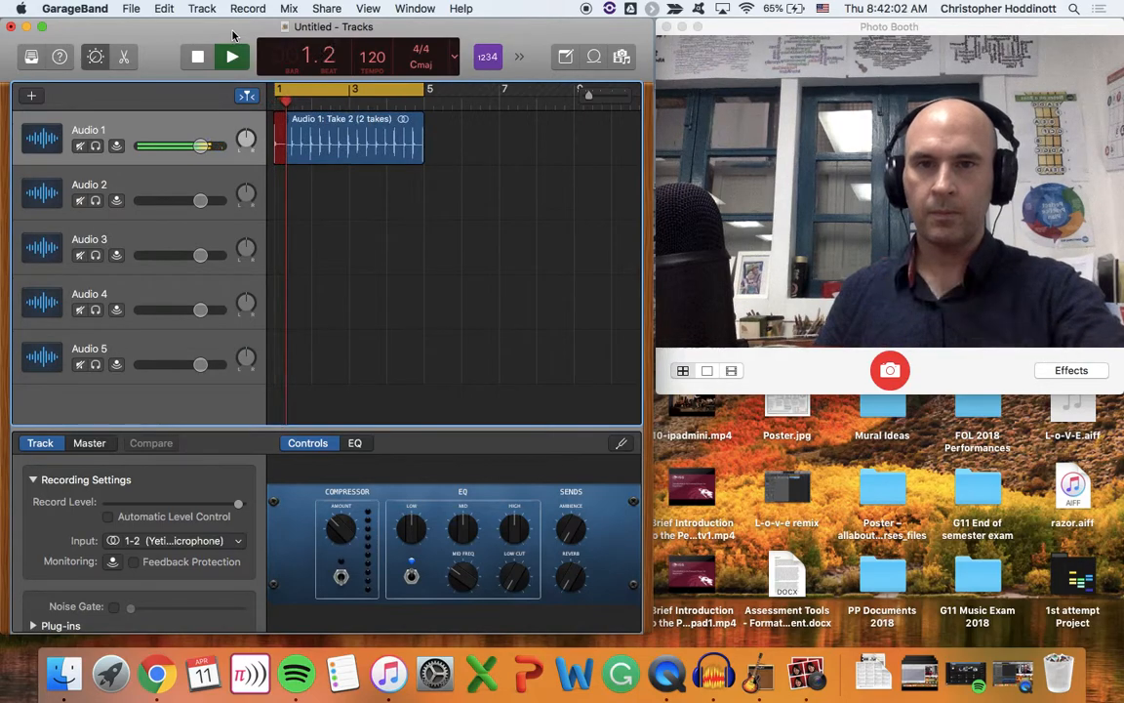
pyautogui.press('space')
pyautogui.press('space')
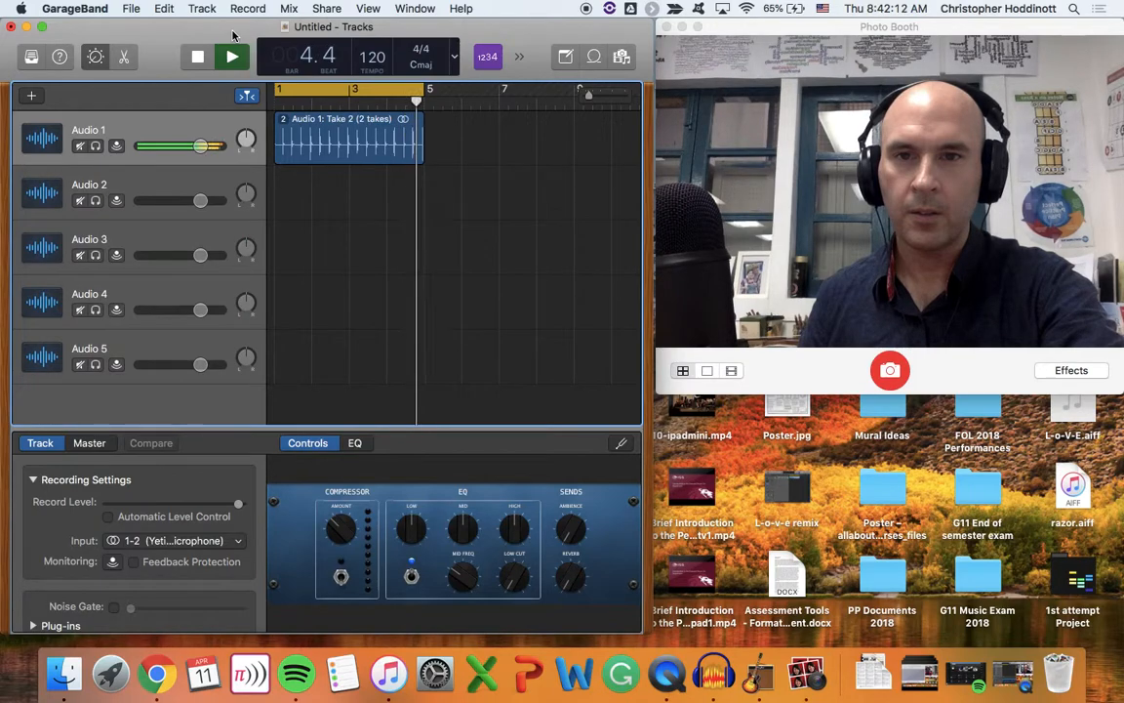
pyautogui.press('space')
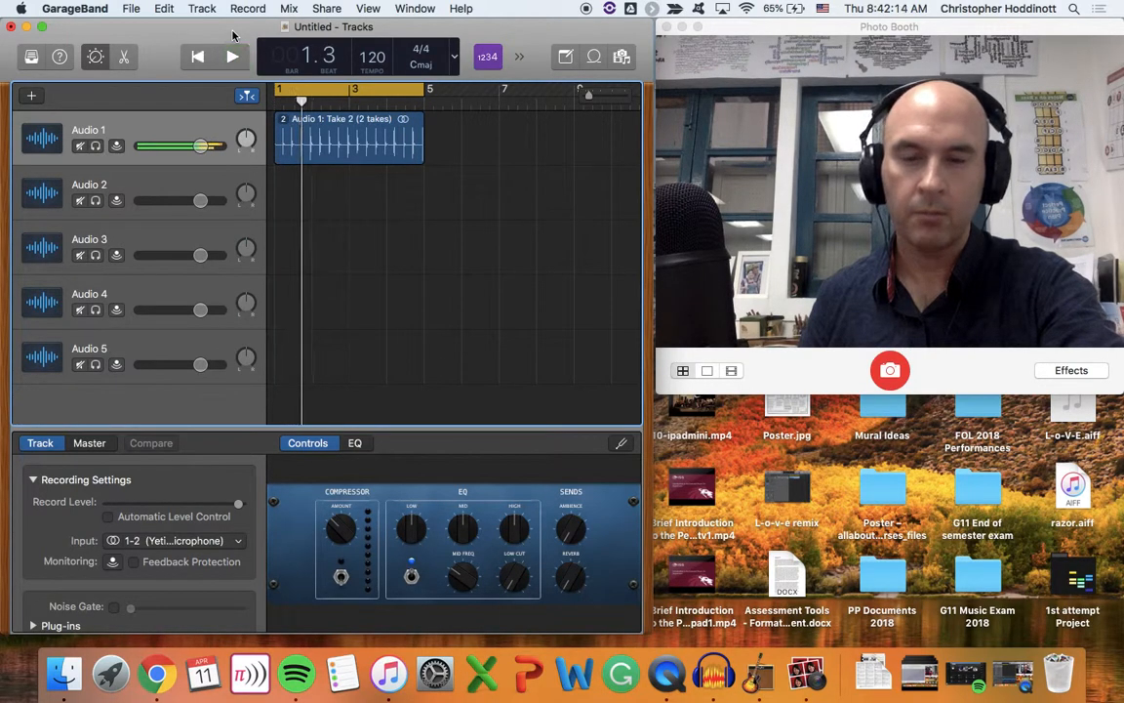
pyautogui.press('Return')
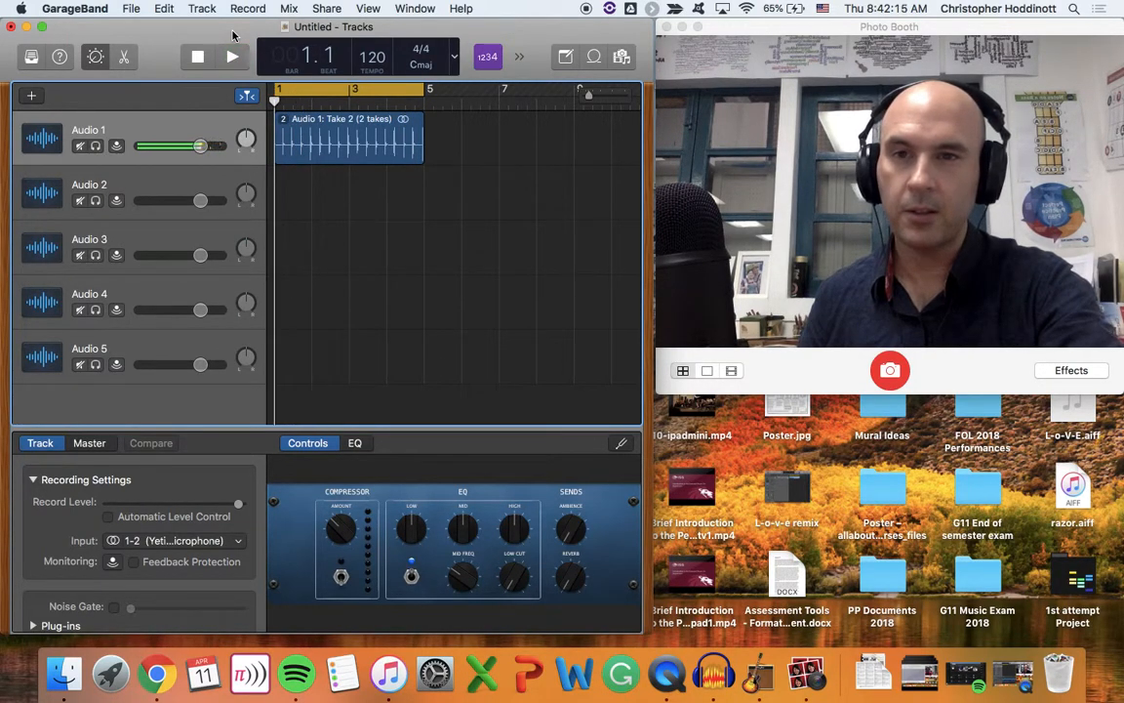
# Step: Record a second part on the Audio 2 track over bars 1 to 4, play both tracks back, and return to the start
pyautogui.click(165, 186)
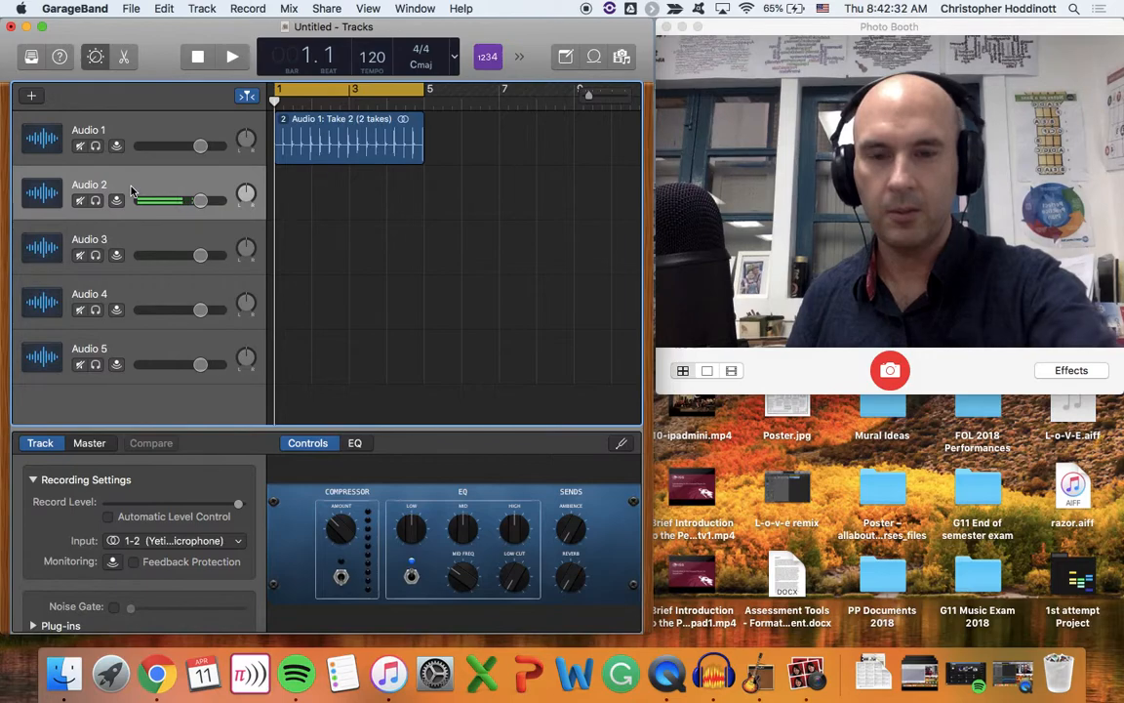
pyautogui.press('r')
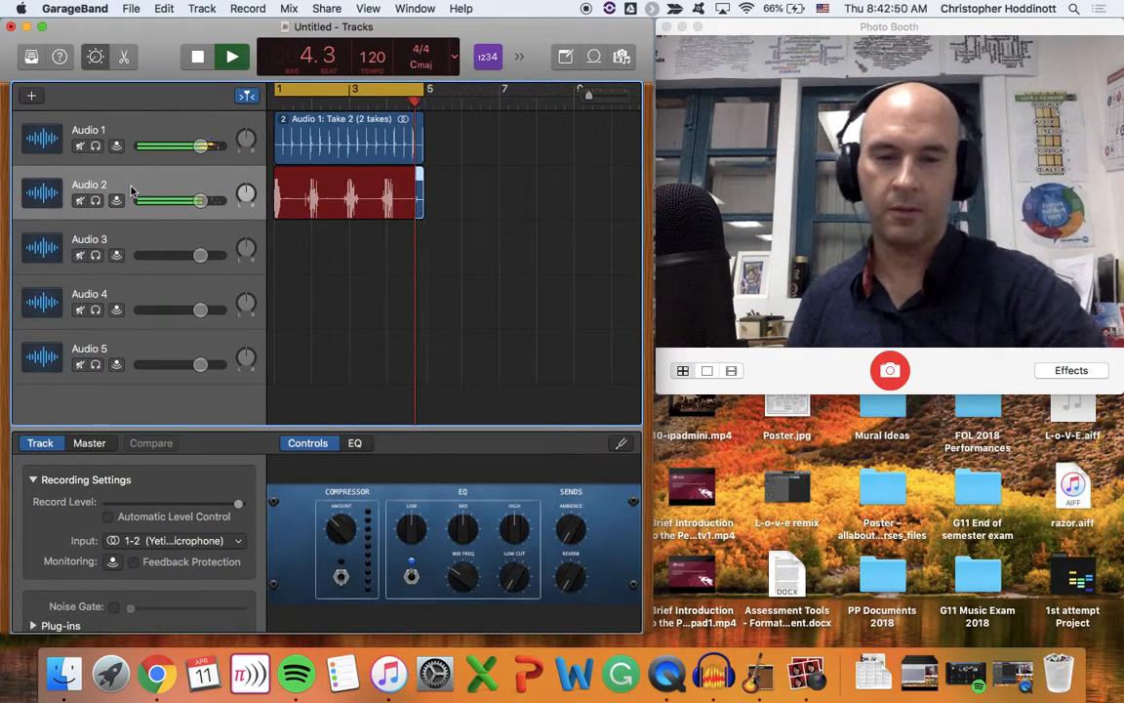
pyautogui.press('space')
pyautogui.press('space')
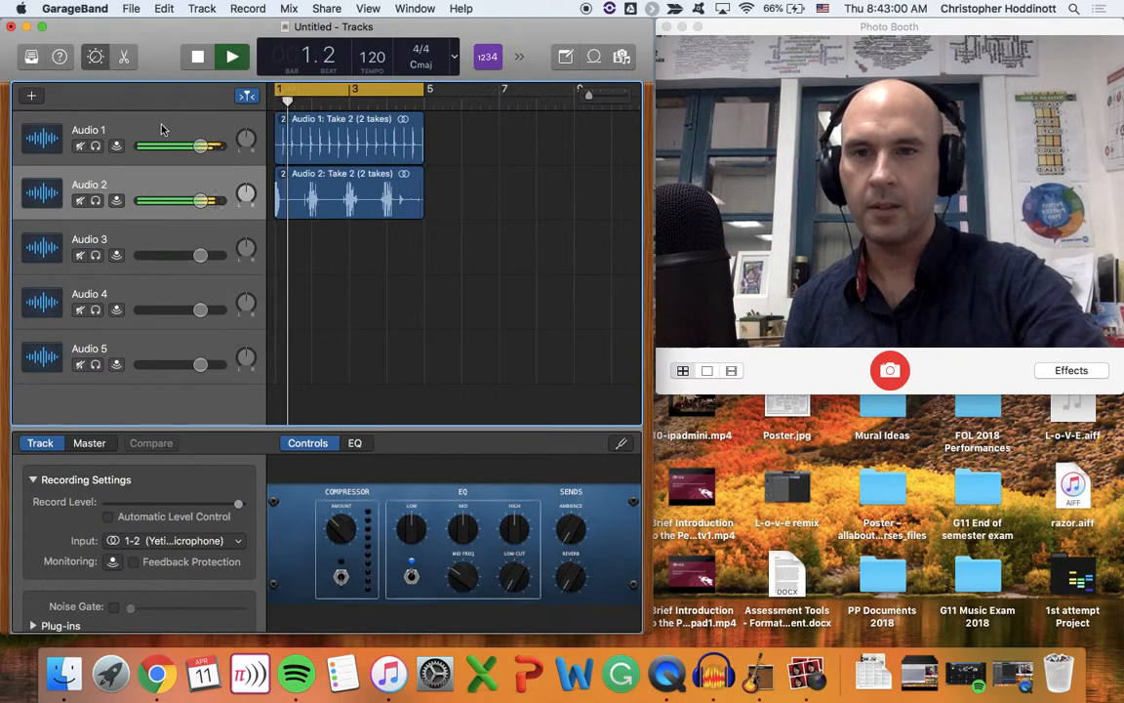
pyautogui.click(198, 56)
pyautogui.press('space')
pyautogui.click(195, 57)
pyautogui.click(195, 57)
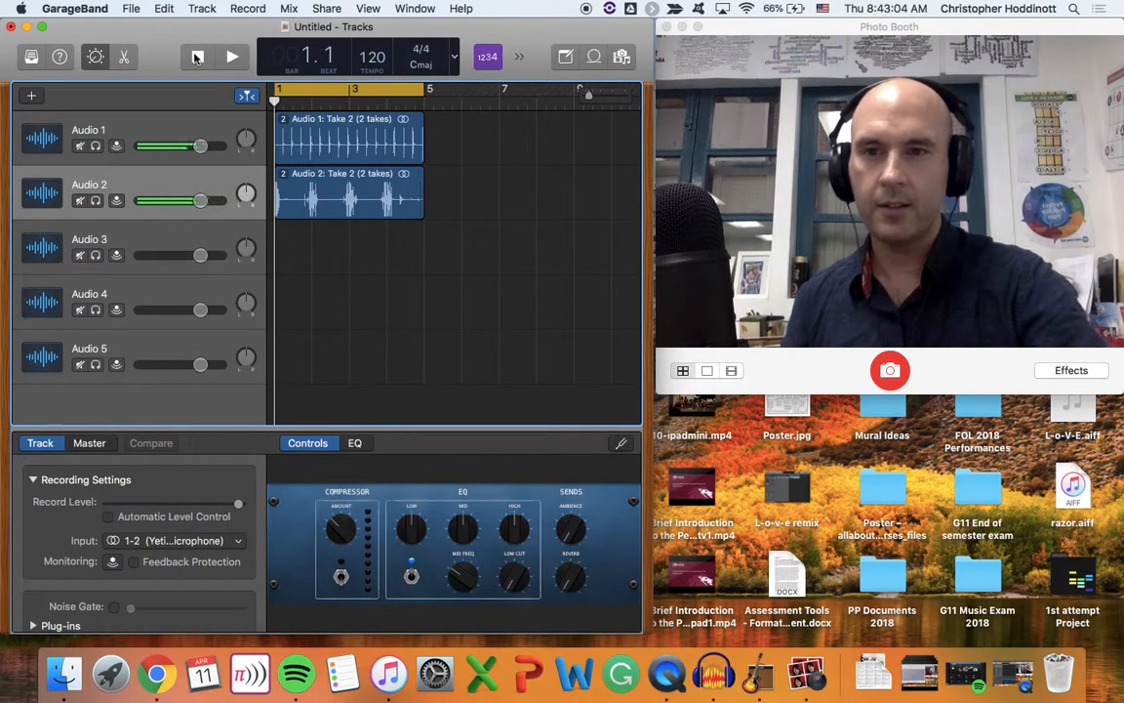
# Step: Record a third layer on the Audio 3 track over the four-bar cycle and return the playhead to bar 1
pyautogui.click(166, 231)
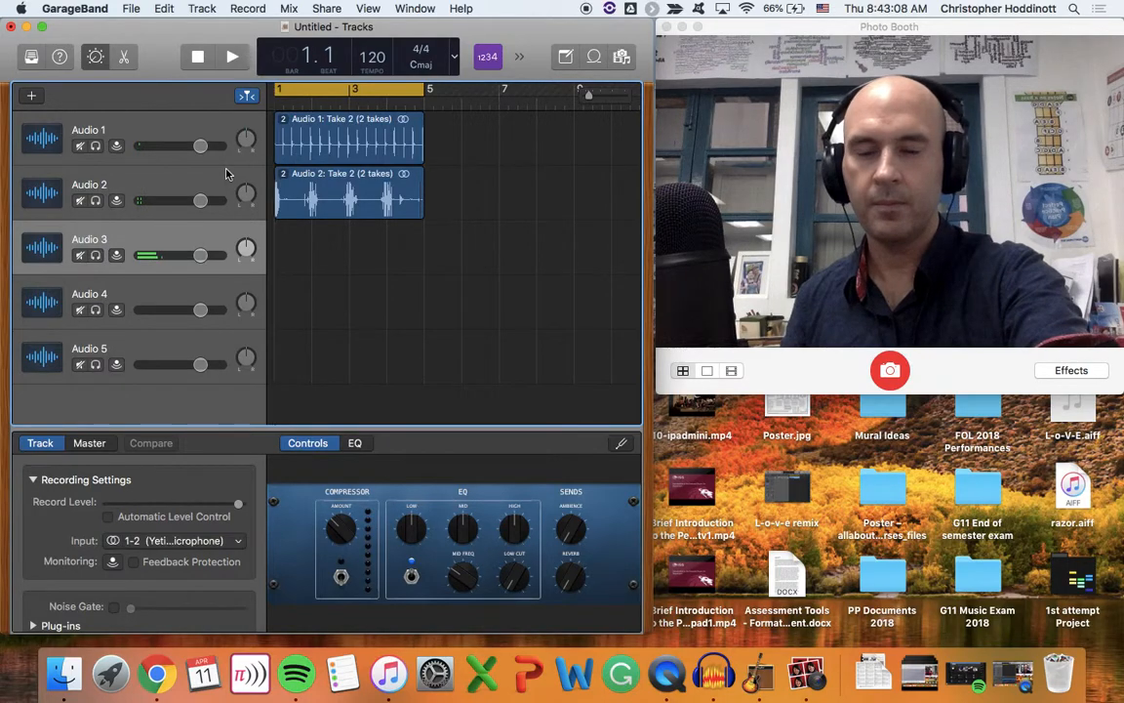
pyautogui.press('space')
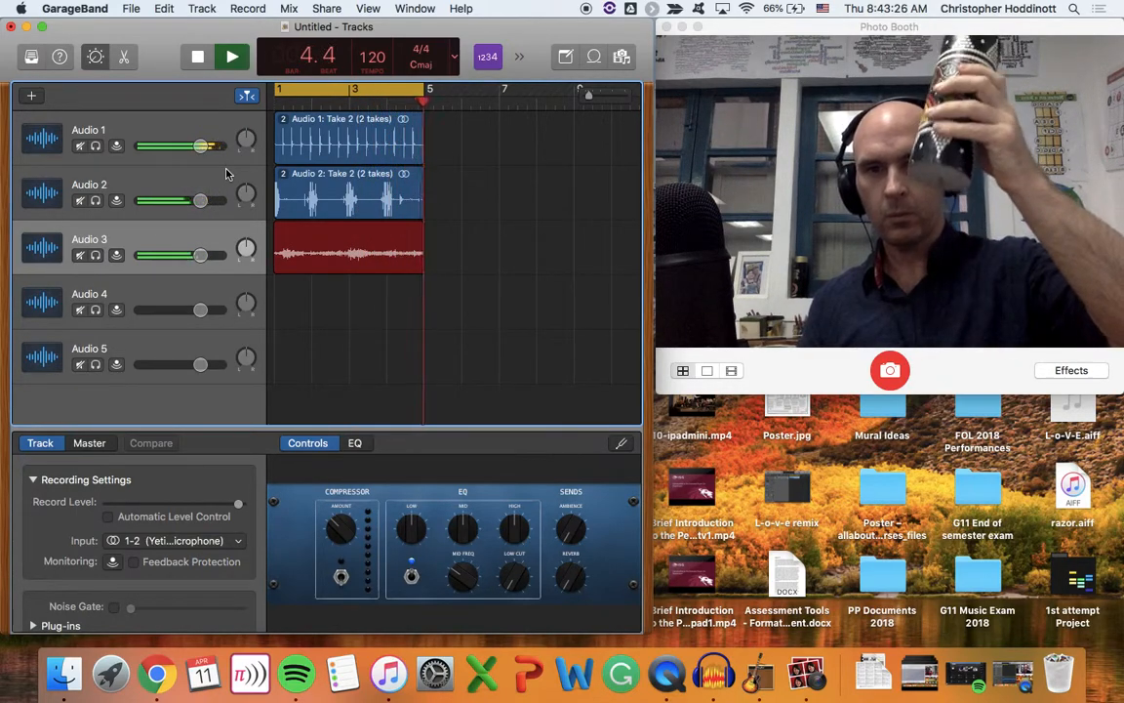
pyautogui.press('space')
pyautogui.press('Return')
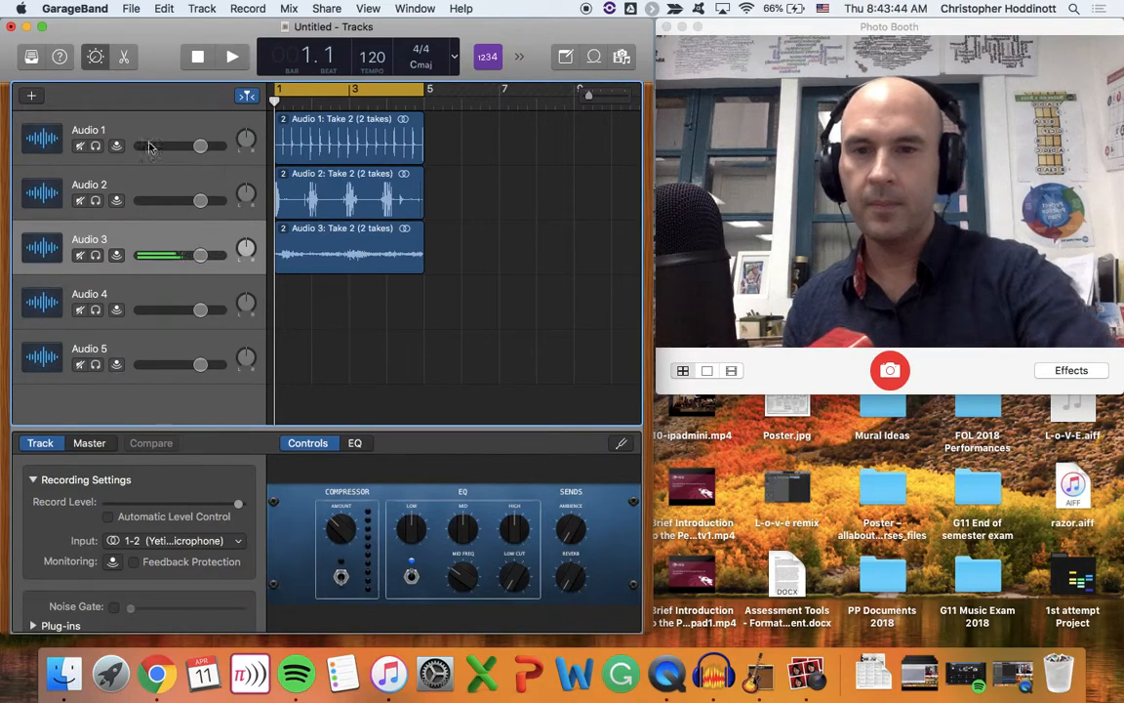
# Step: Record a fourth layer on the Audio 4 track over the four-bar cycle, play the mix back, and return to the start
pyautogui.click(147, 294)
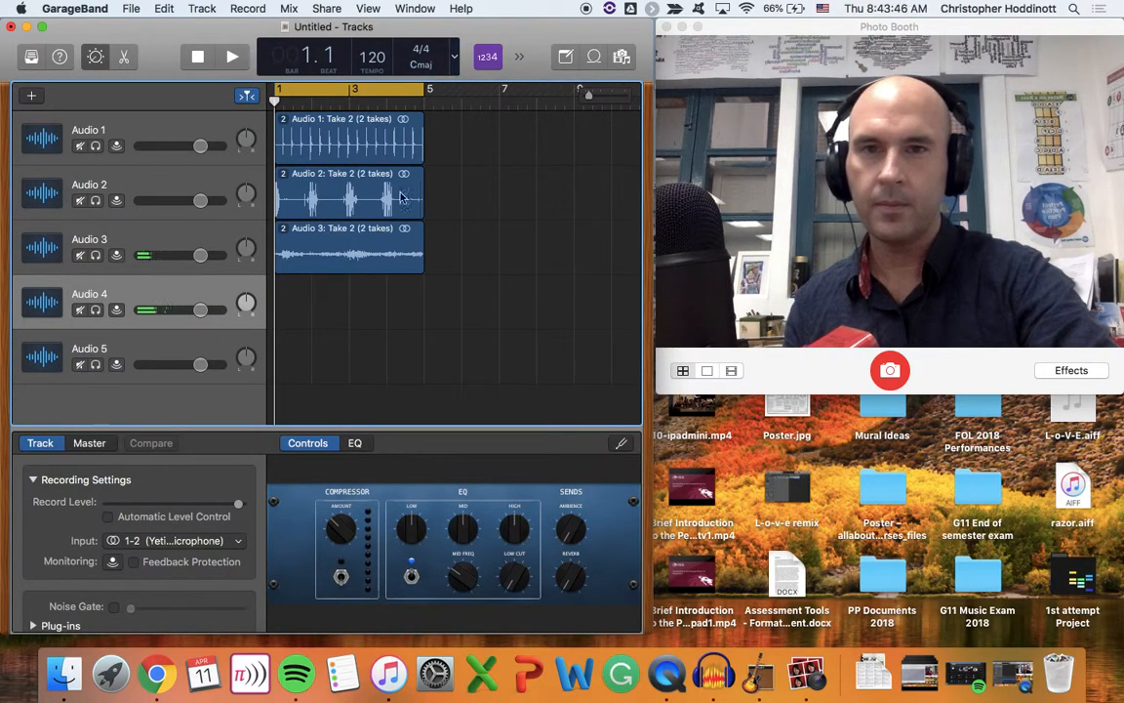
pyautogui.press('space')
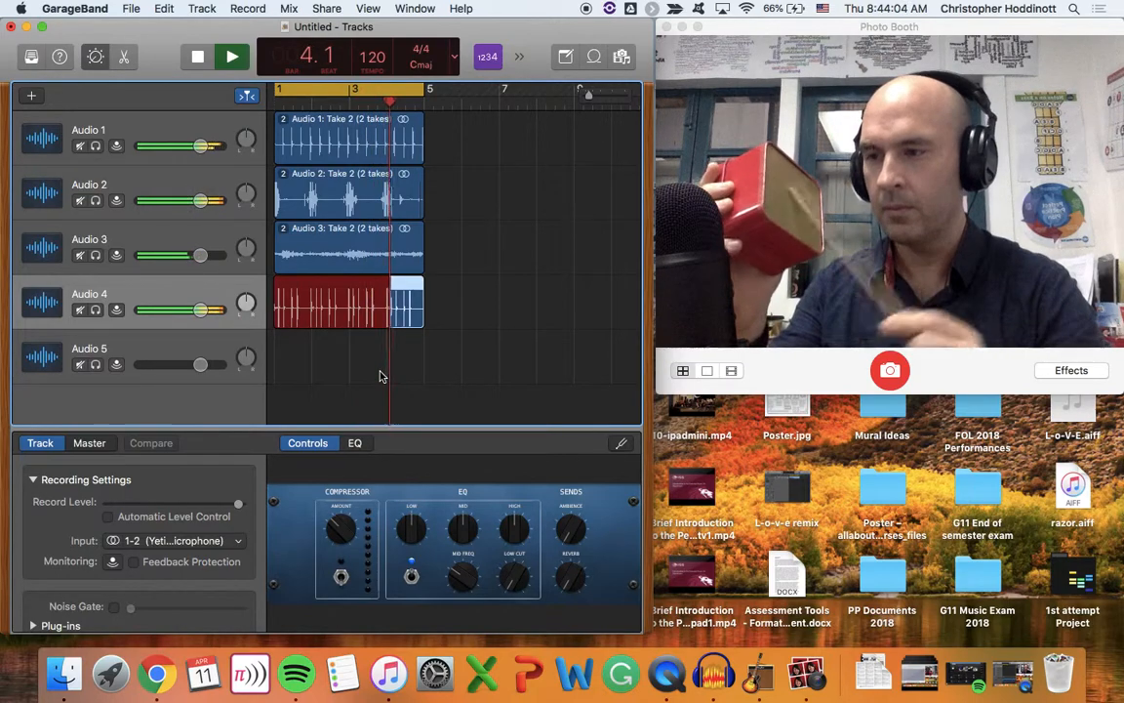
pyautogui.press('space')
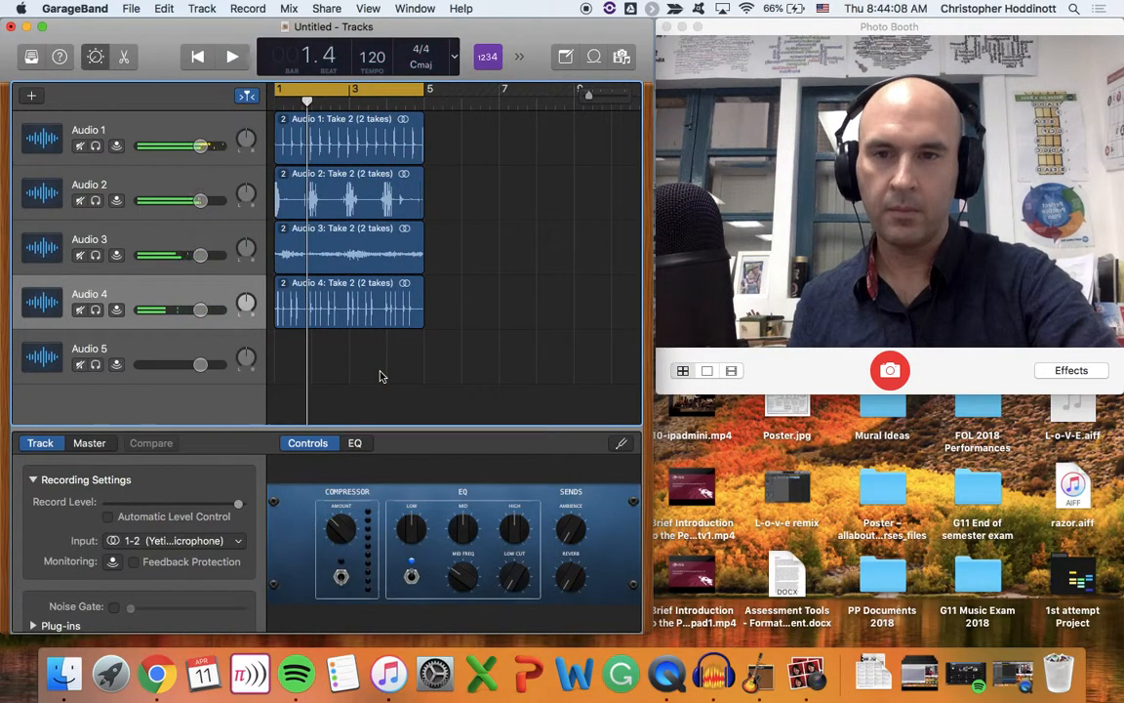
pyautogui.press('space')
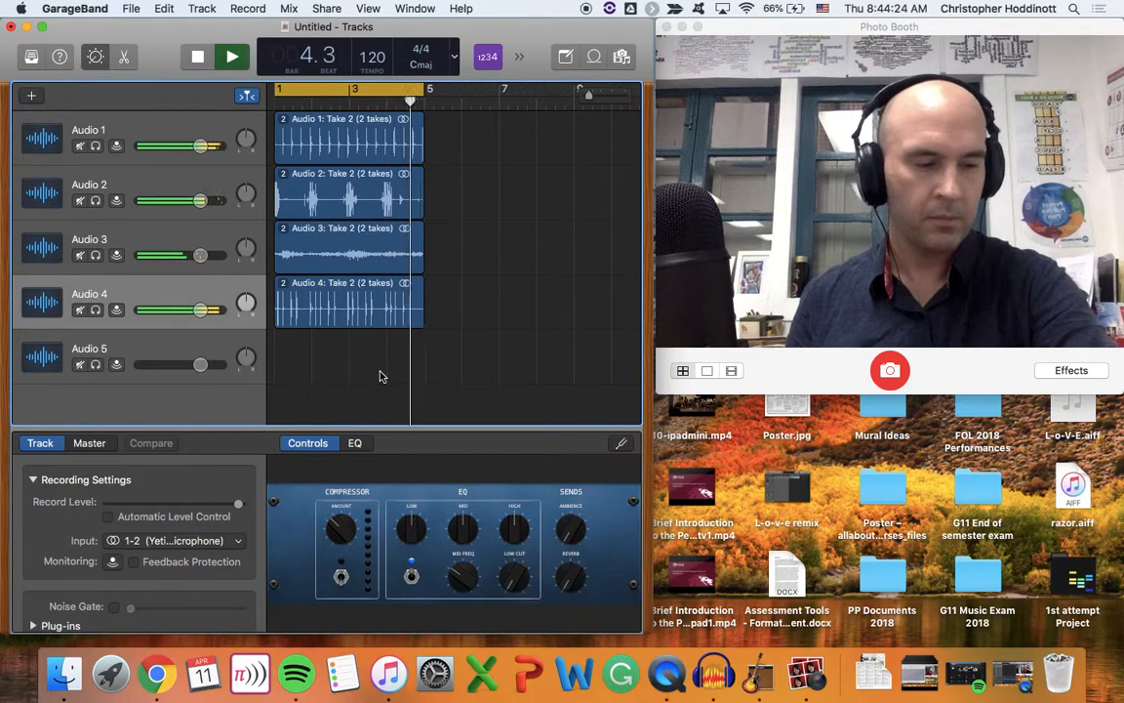
pyautogui.press('space')
pyautogui.press('Return')
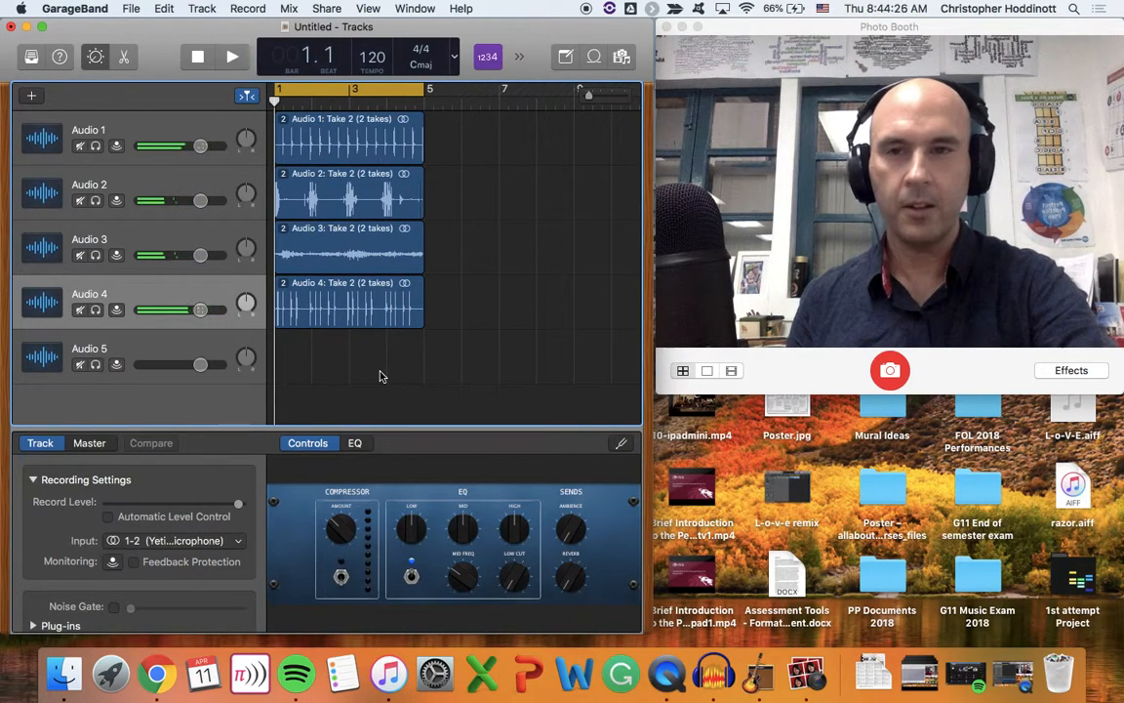
# Step: Record a fifth layer on the Audio 5 track over the four-bar cycle and play all five tracks together
pyautogui.click(179, 345)
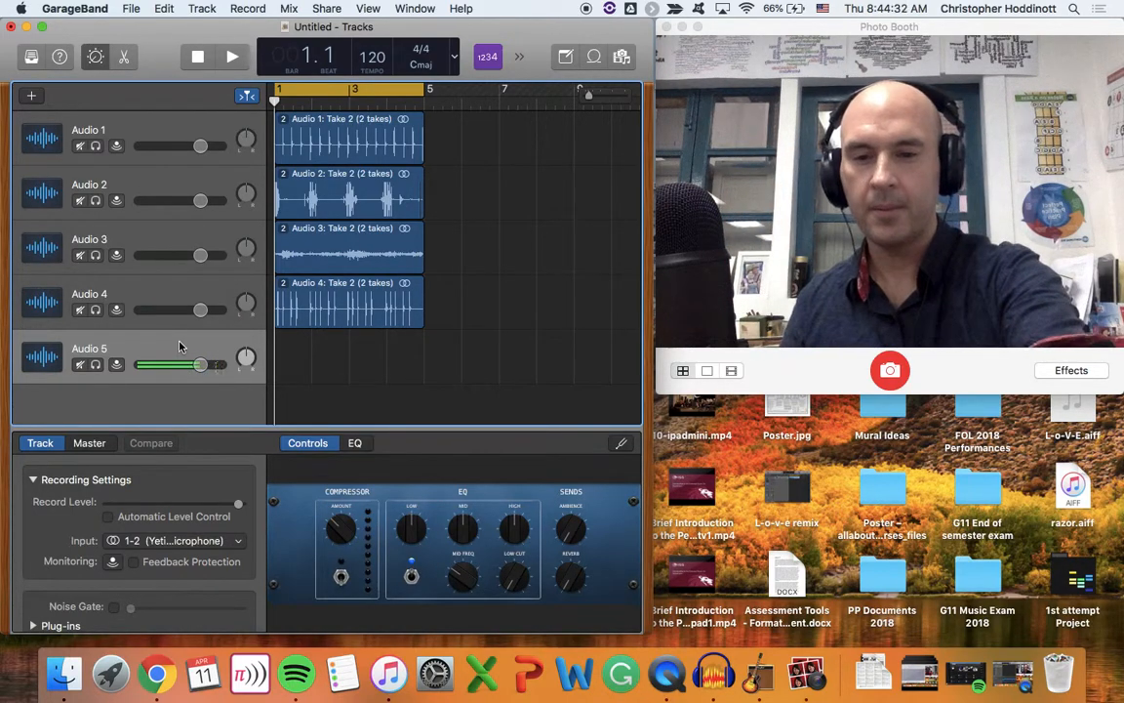
pyautogui.press('space')
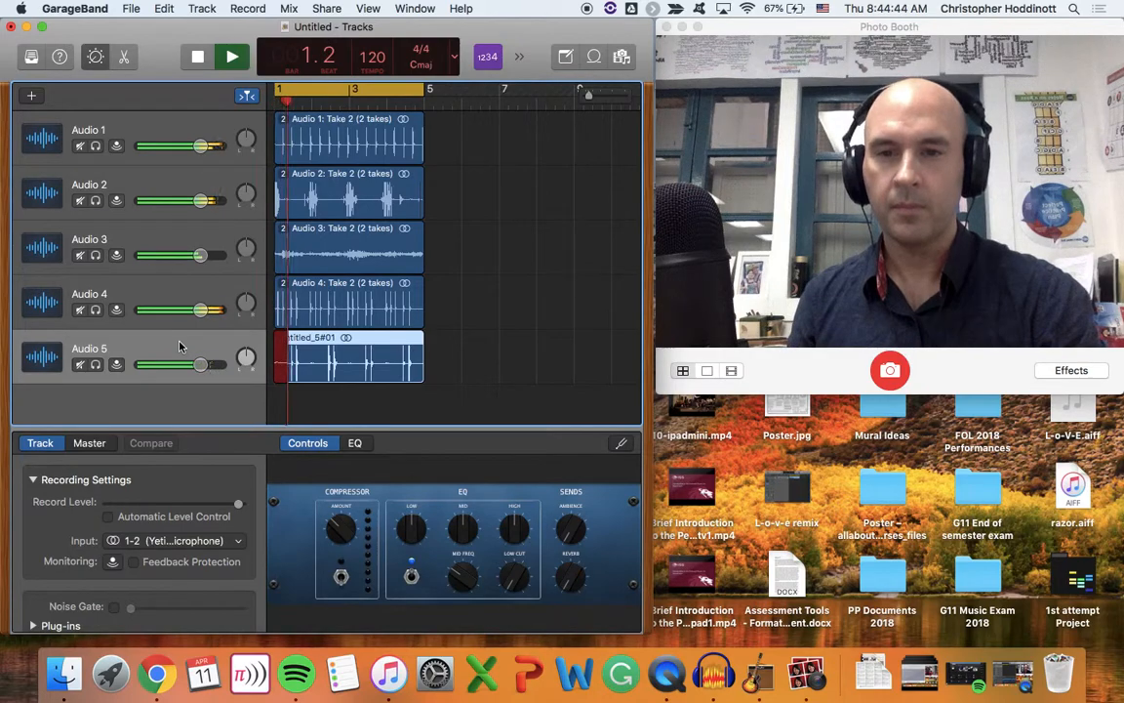
pyautogui.press('space')
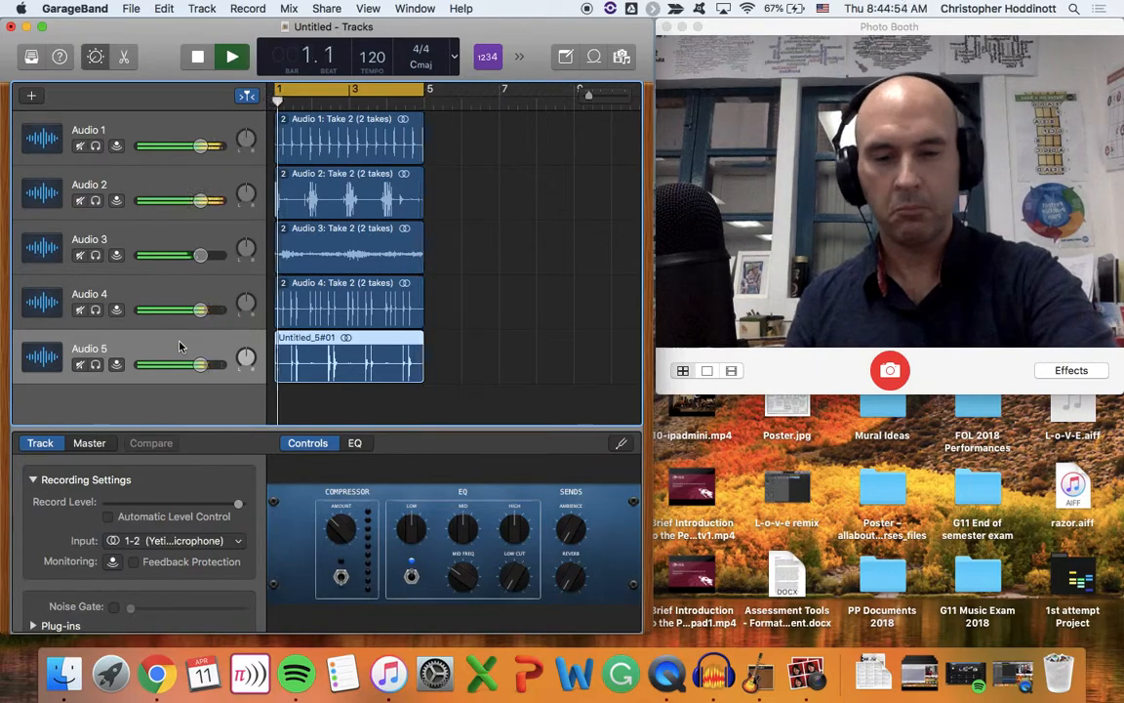
pyautogui.press('space')
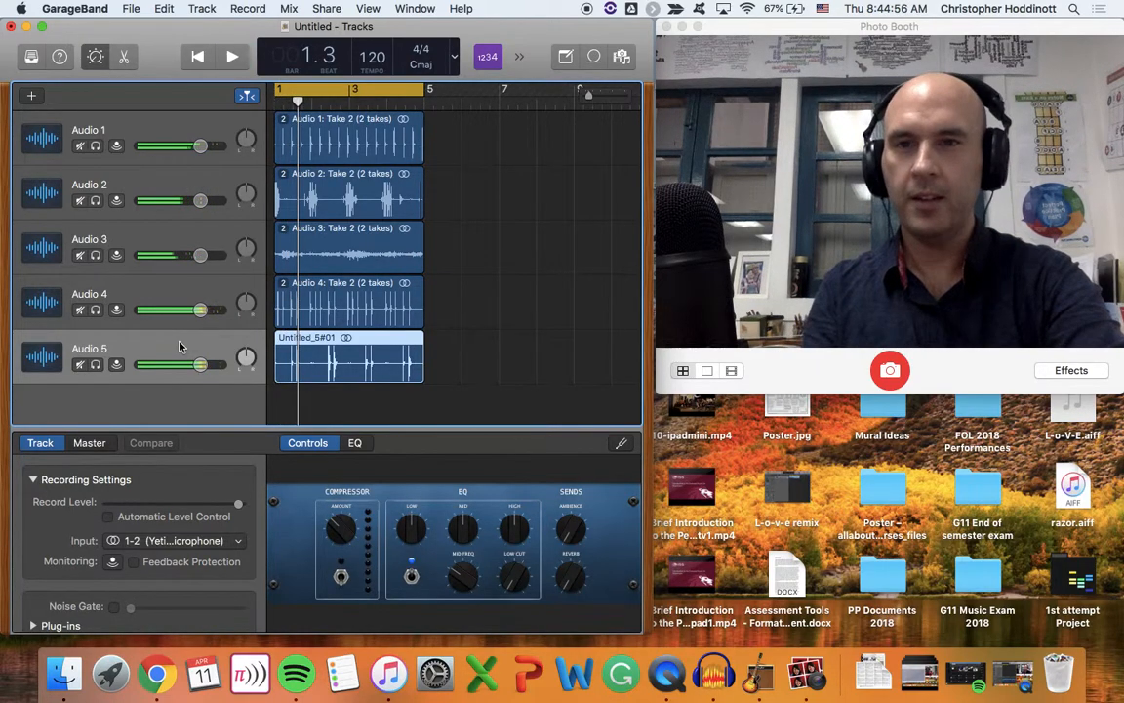